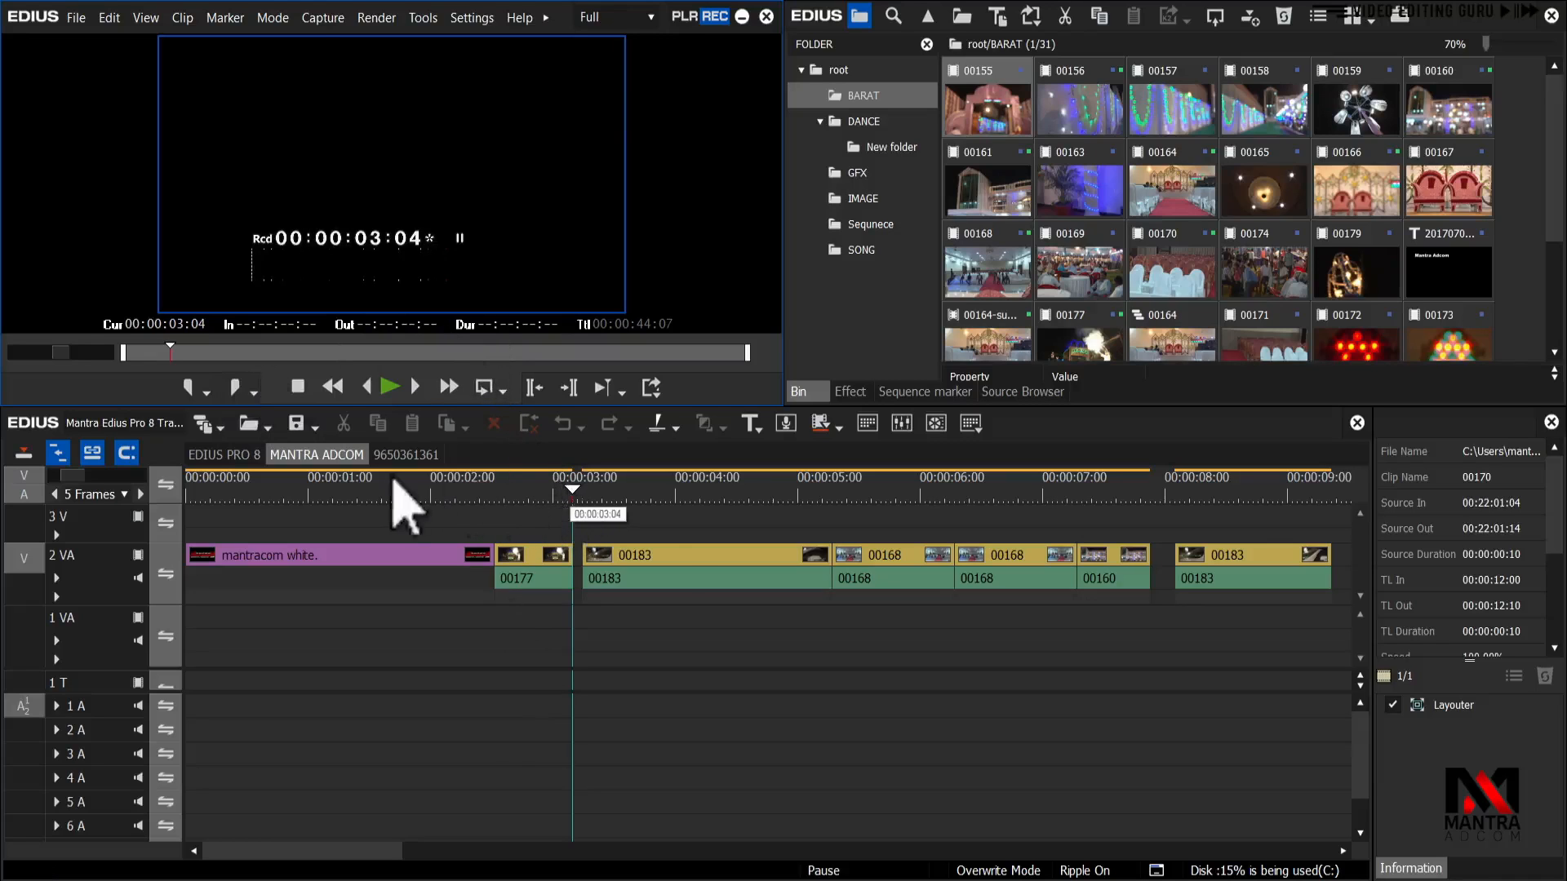
# Mark the timeline range over clip 00183 with an In point at 00:00:03:16 and an Out point at 00:00:05:00.
pyautogui.click(651, 493)
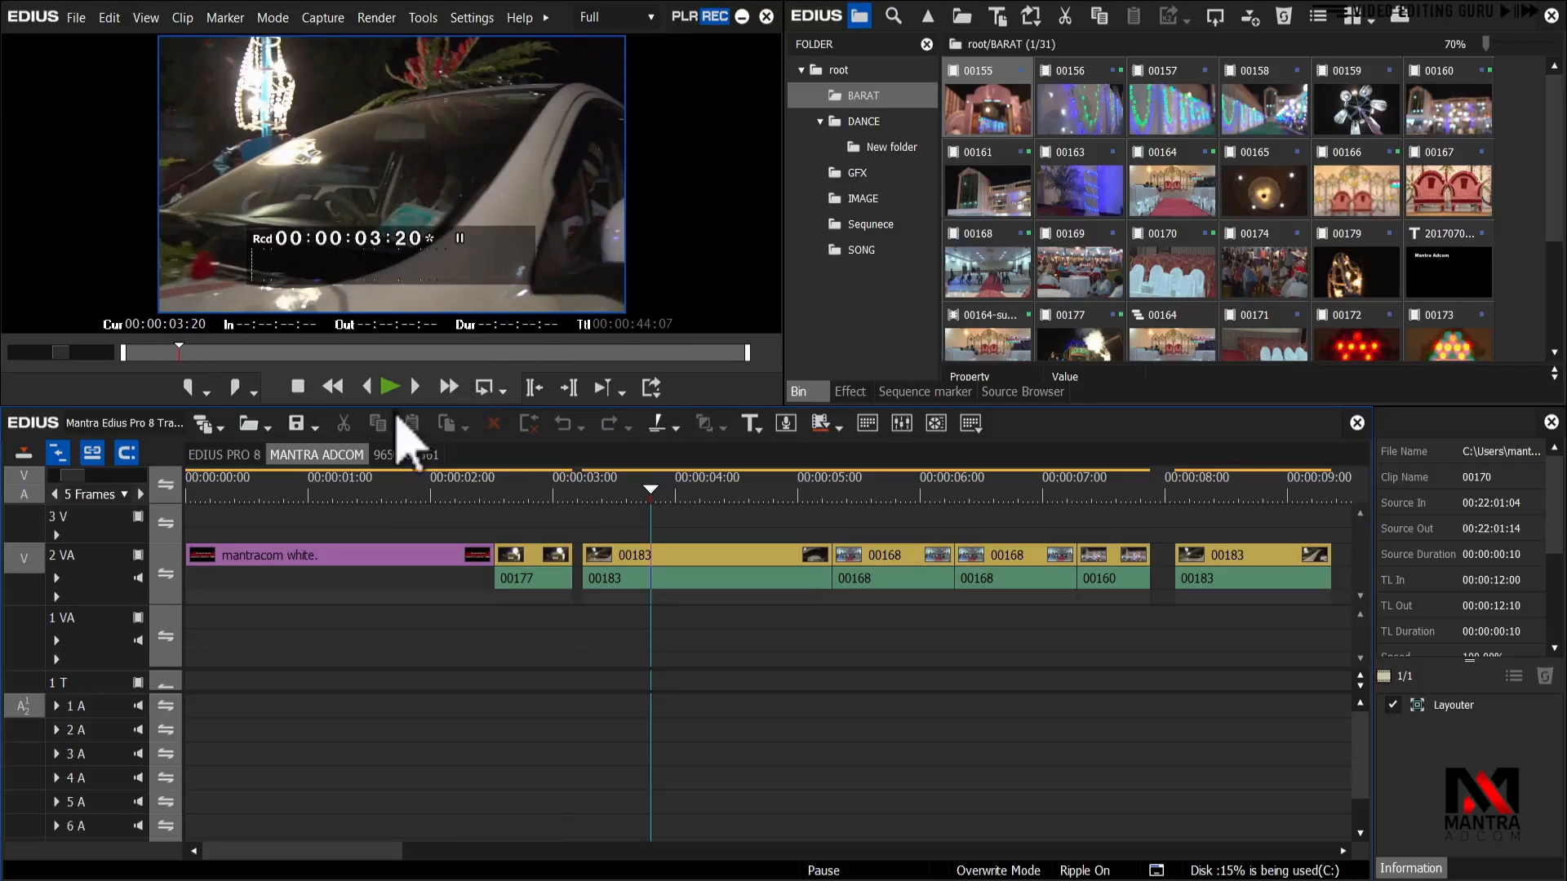
pyautogui.click(630, 493)
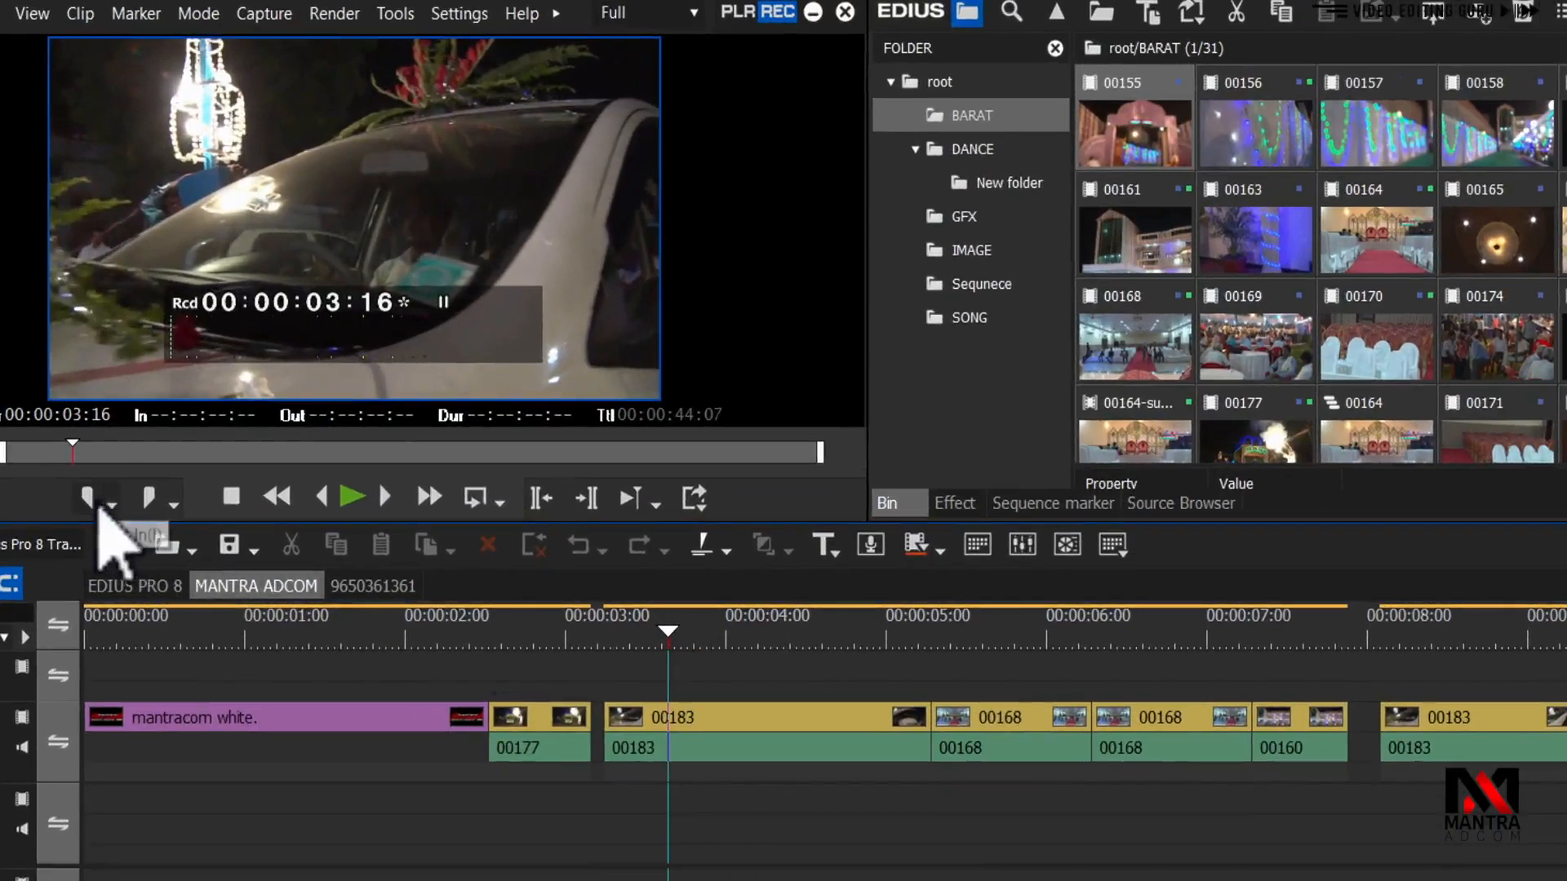
pyautogui.click(88, 496)
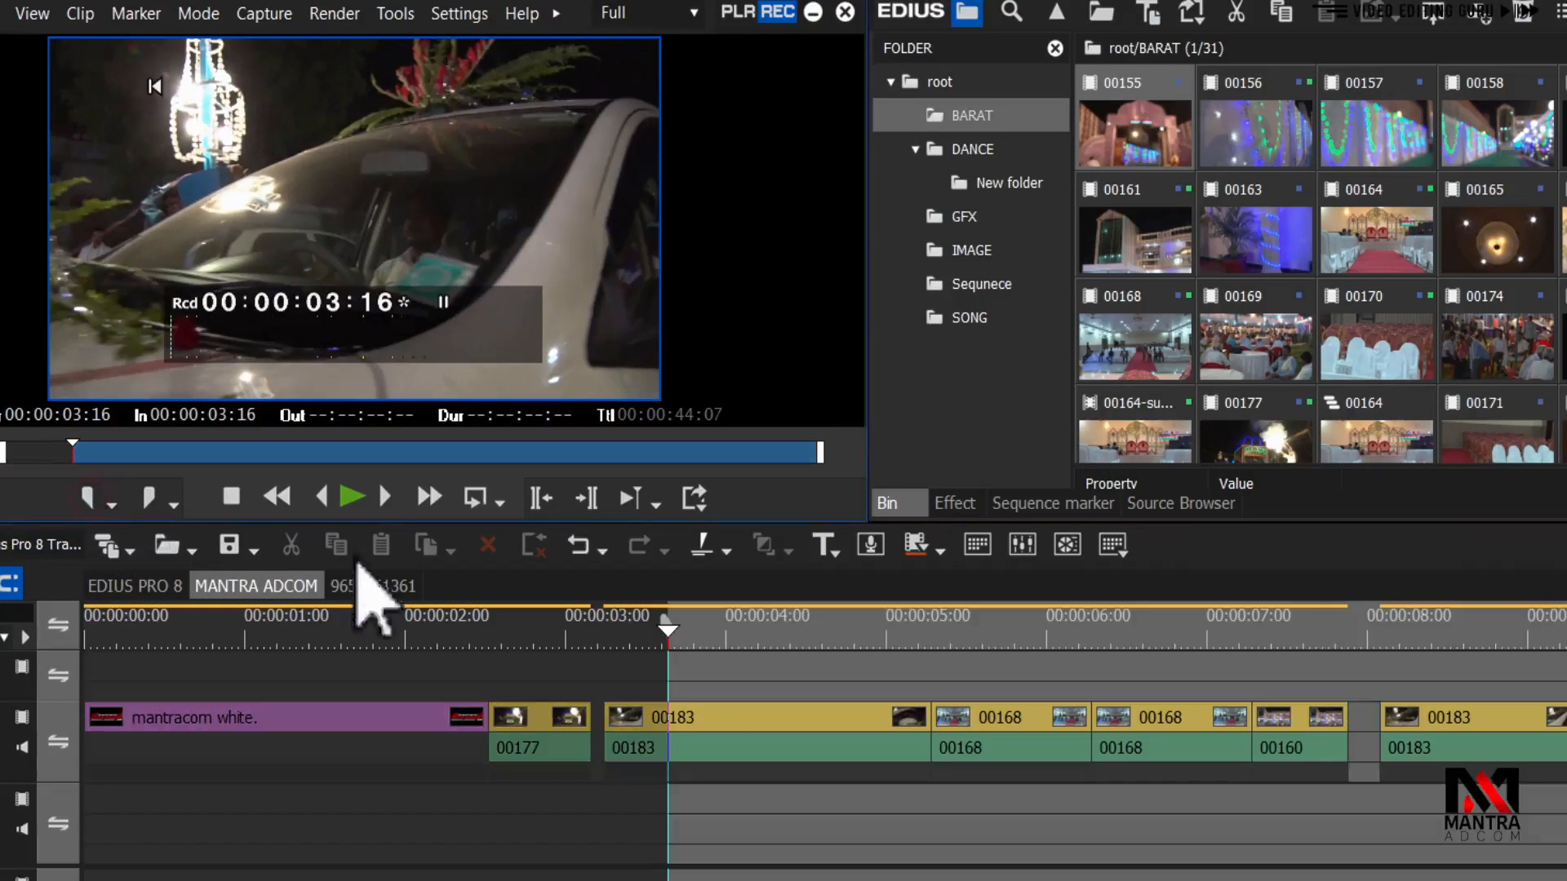
pyautogui.moveTo(745, 633); pyautogui.dragTo(888, 645)
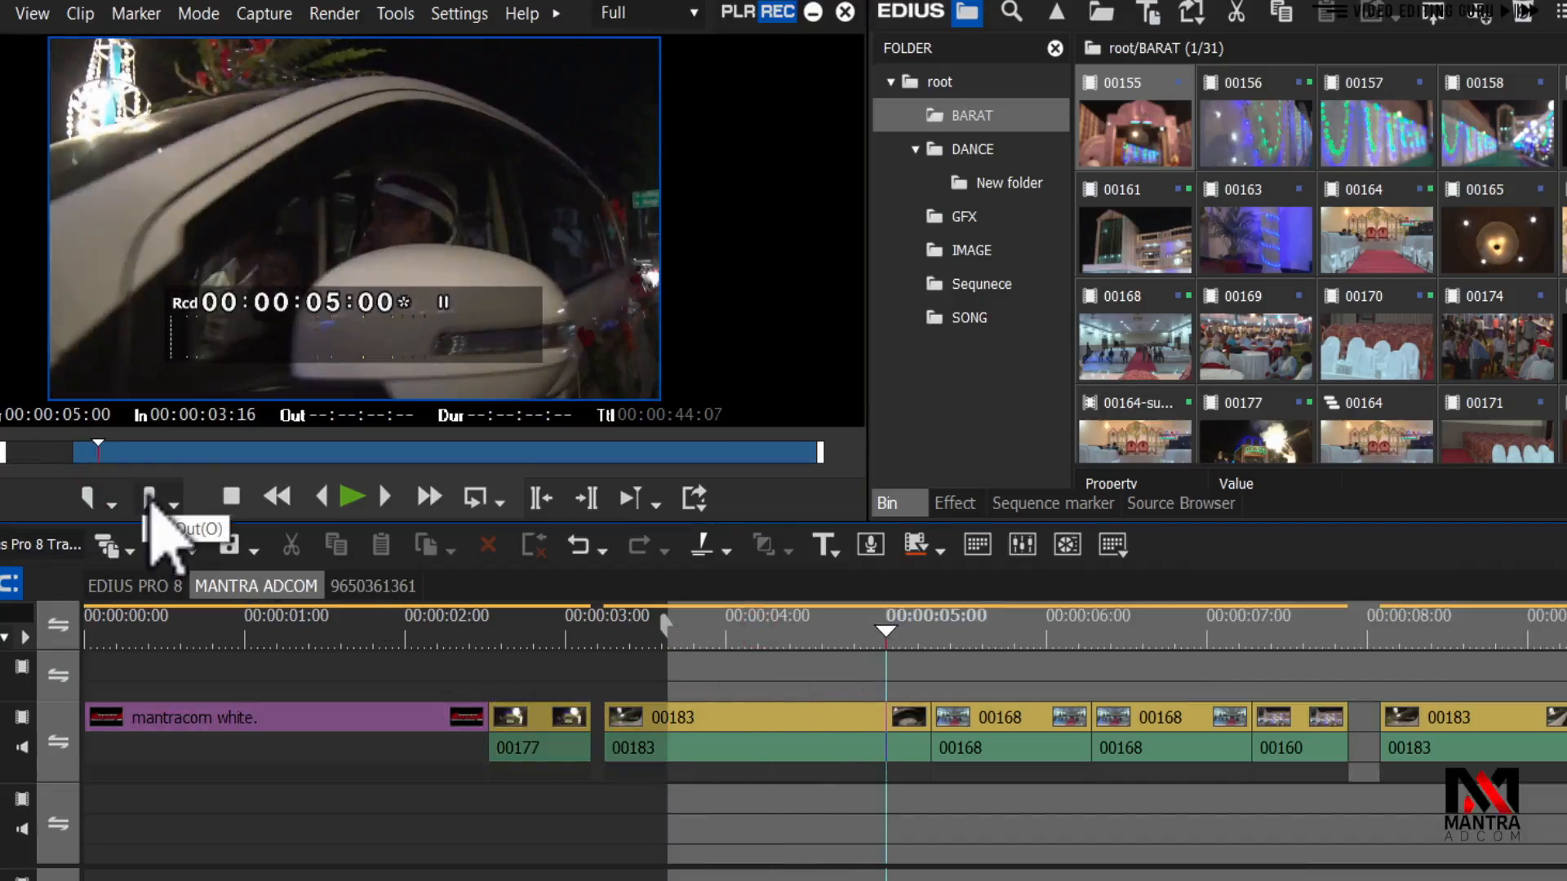
pyautogui.click(150, 500)
pyautogui.click(717, 635)
pyautogui.moveTo(700, 639); pyautogui.dragTo(671, 665)
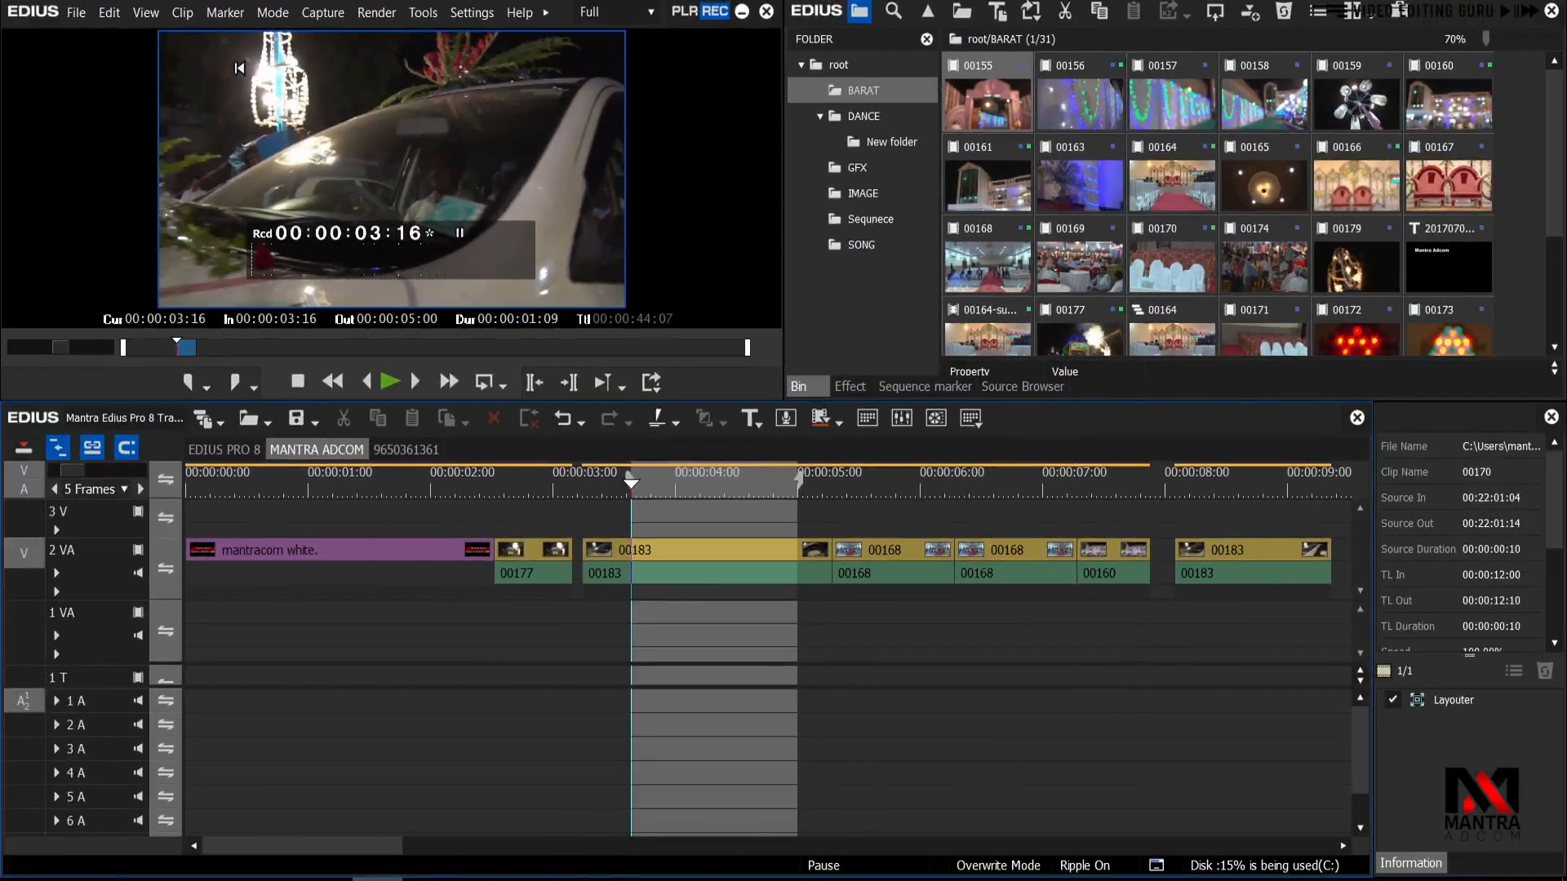
pyautogui.click(689, 478)
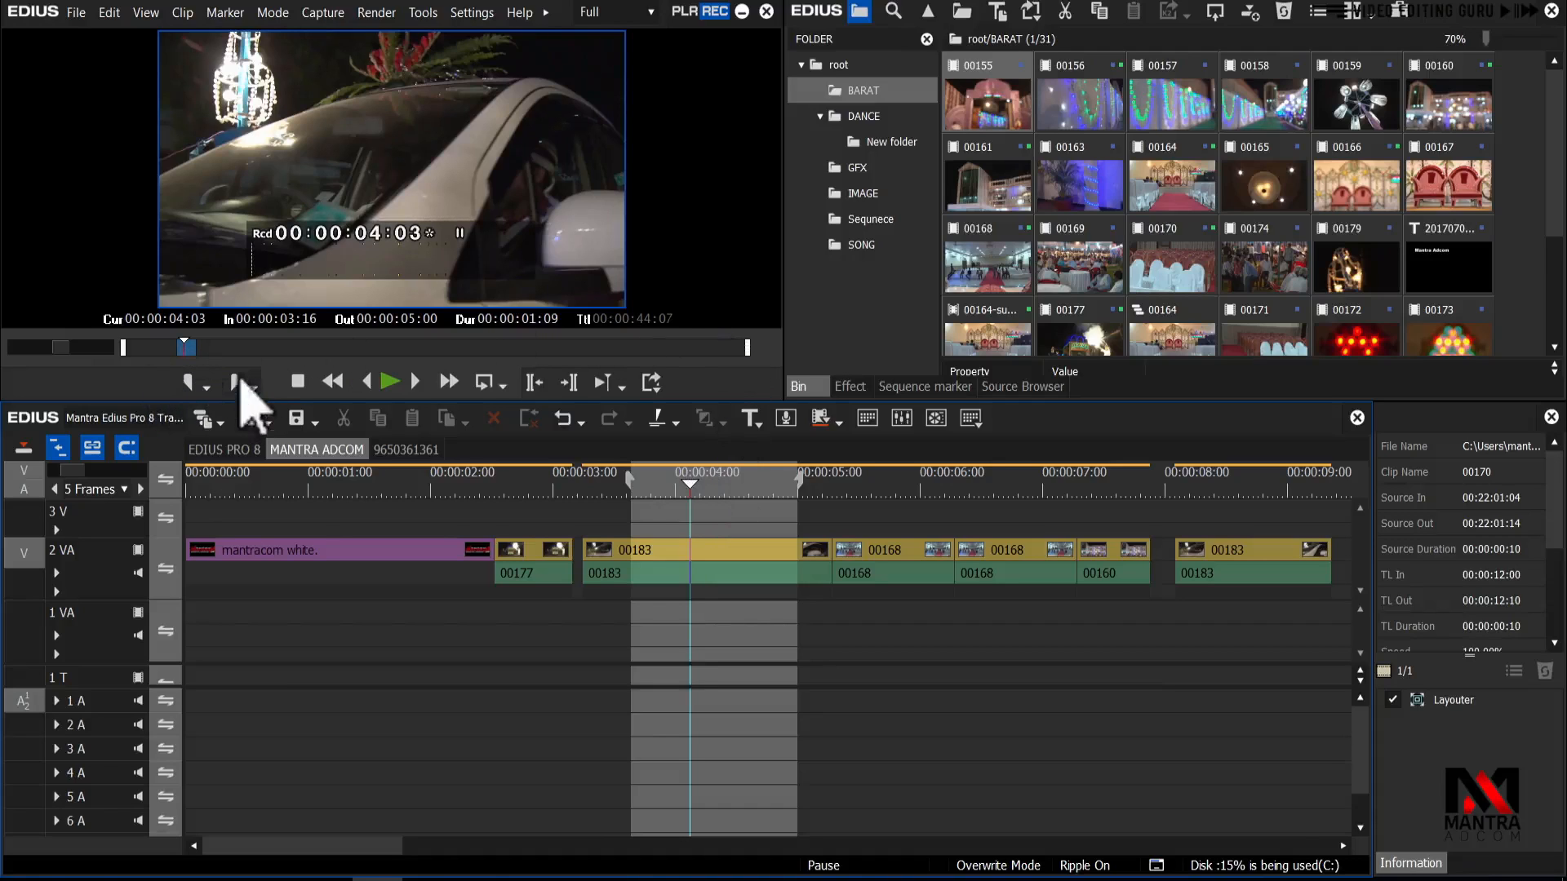
# Set the sequence's In point to 00:00:05:07, at the start of the first 00168 clip, and its Out point to 00:00:06:16.
pyautogui.click(832, 483)
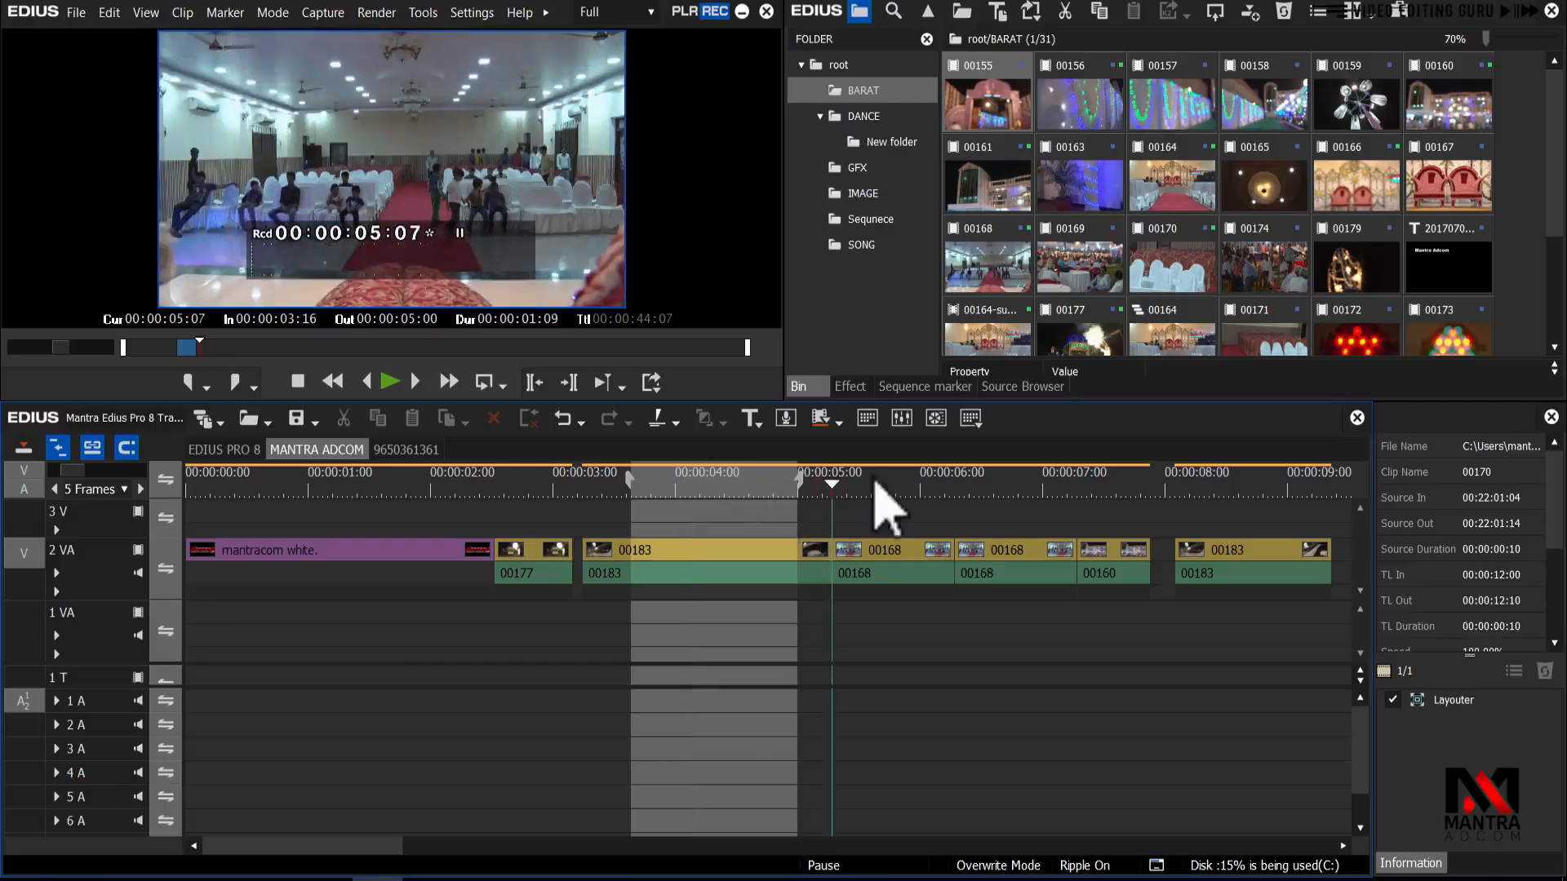
pyautogui.rightClick(849, 483)
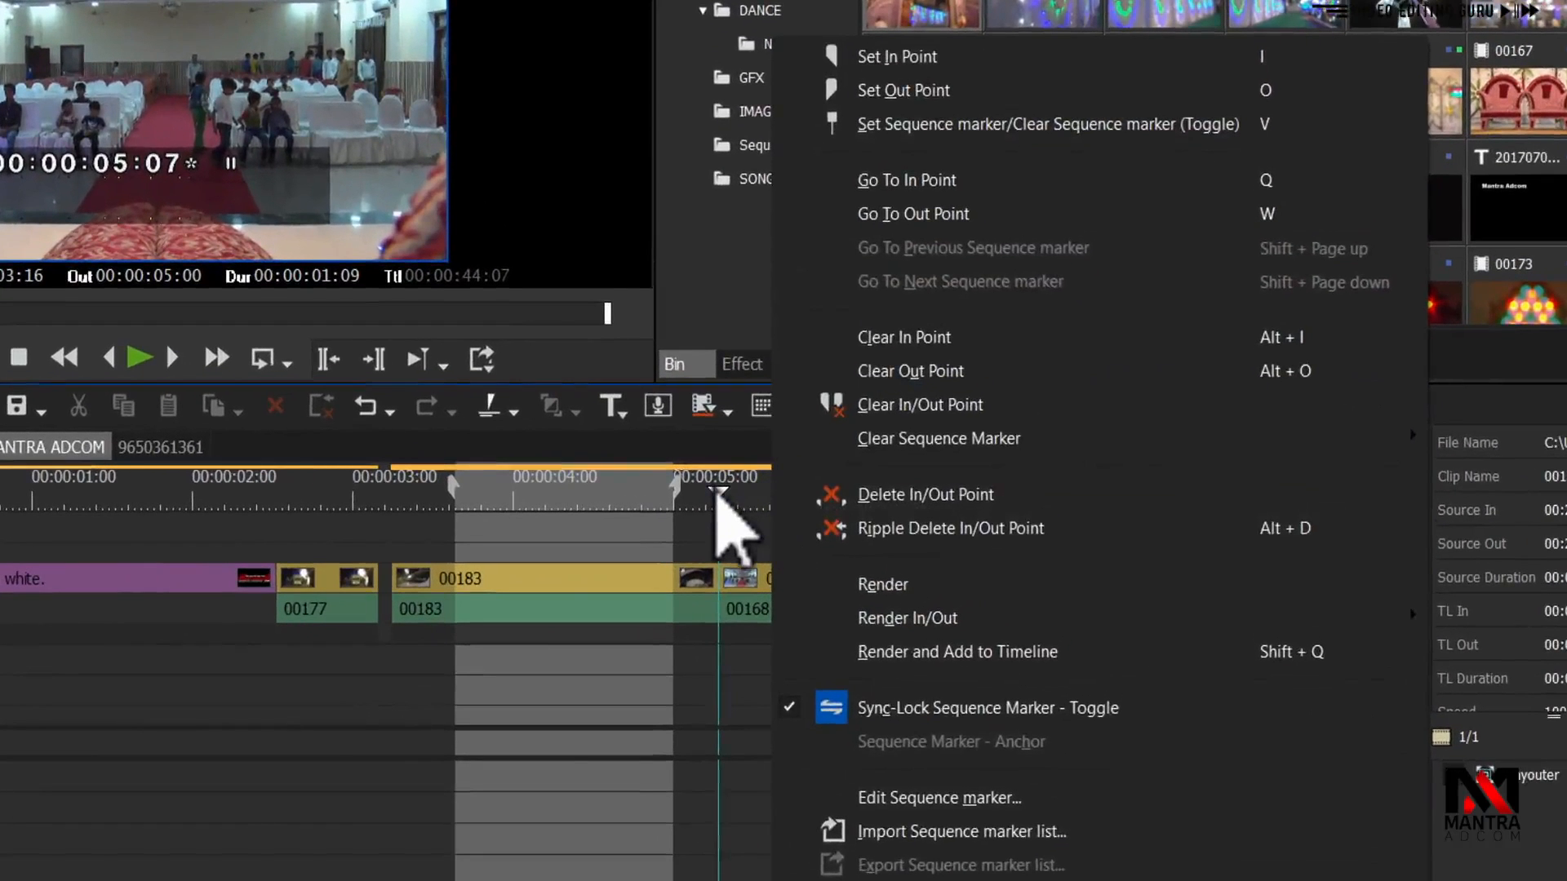
pyautogui.click(717, 490)
pyautogui.rightClick(715, 490)
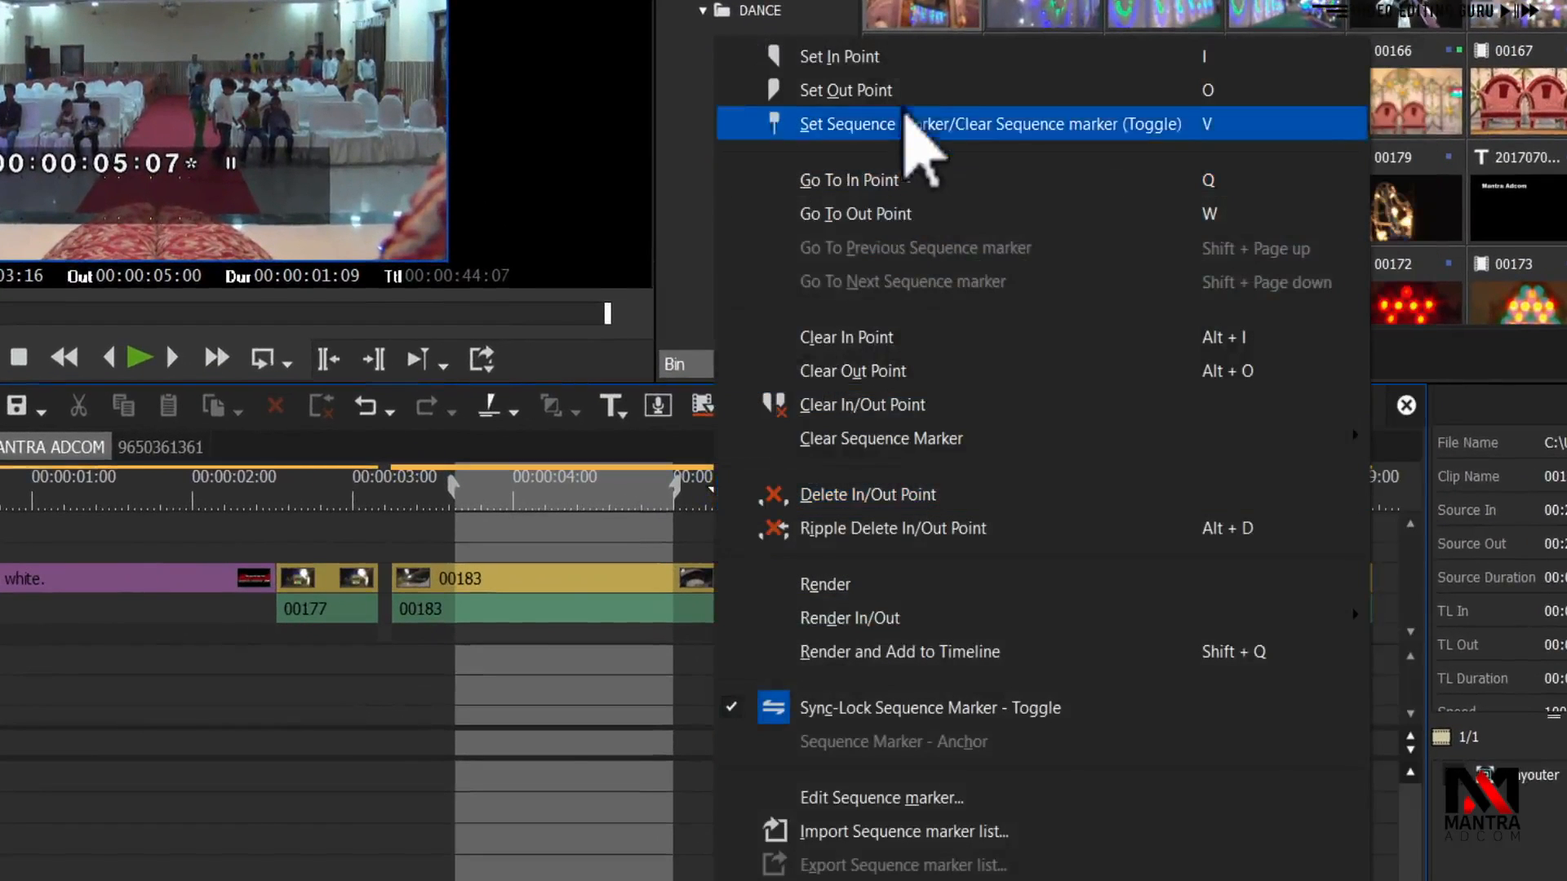
pyautogui.click(905, 55)
pyautogui.click(934, 496)
pyautogui.rightClick(935, 498)
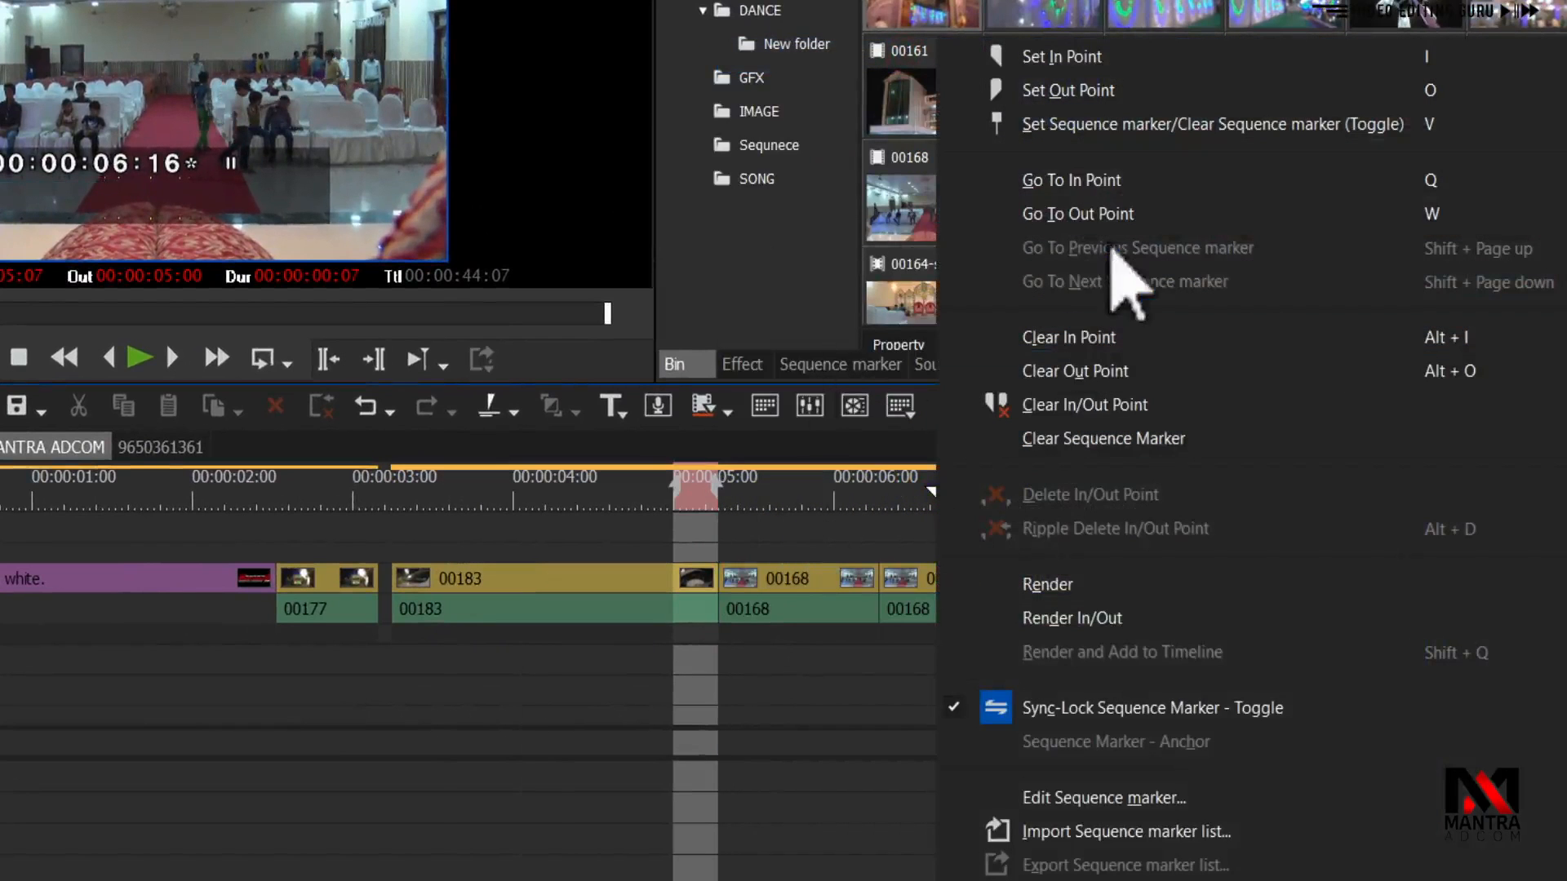
pyautogui.click(1147, 91)
pyautogui.moveTo(875, 494); pyautogui.dragTo(735, 510)
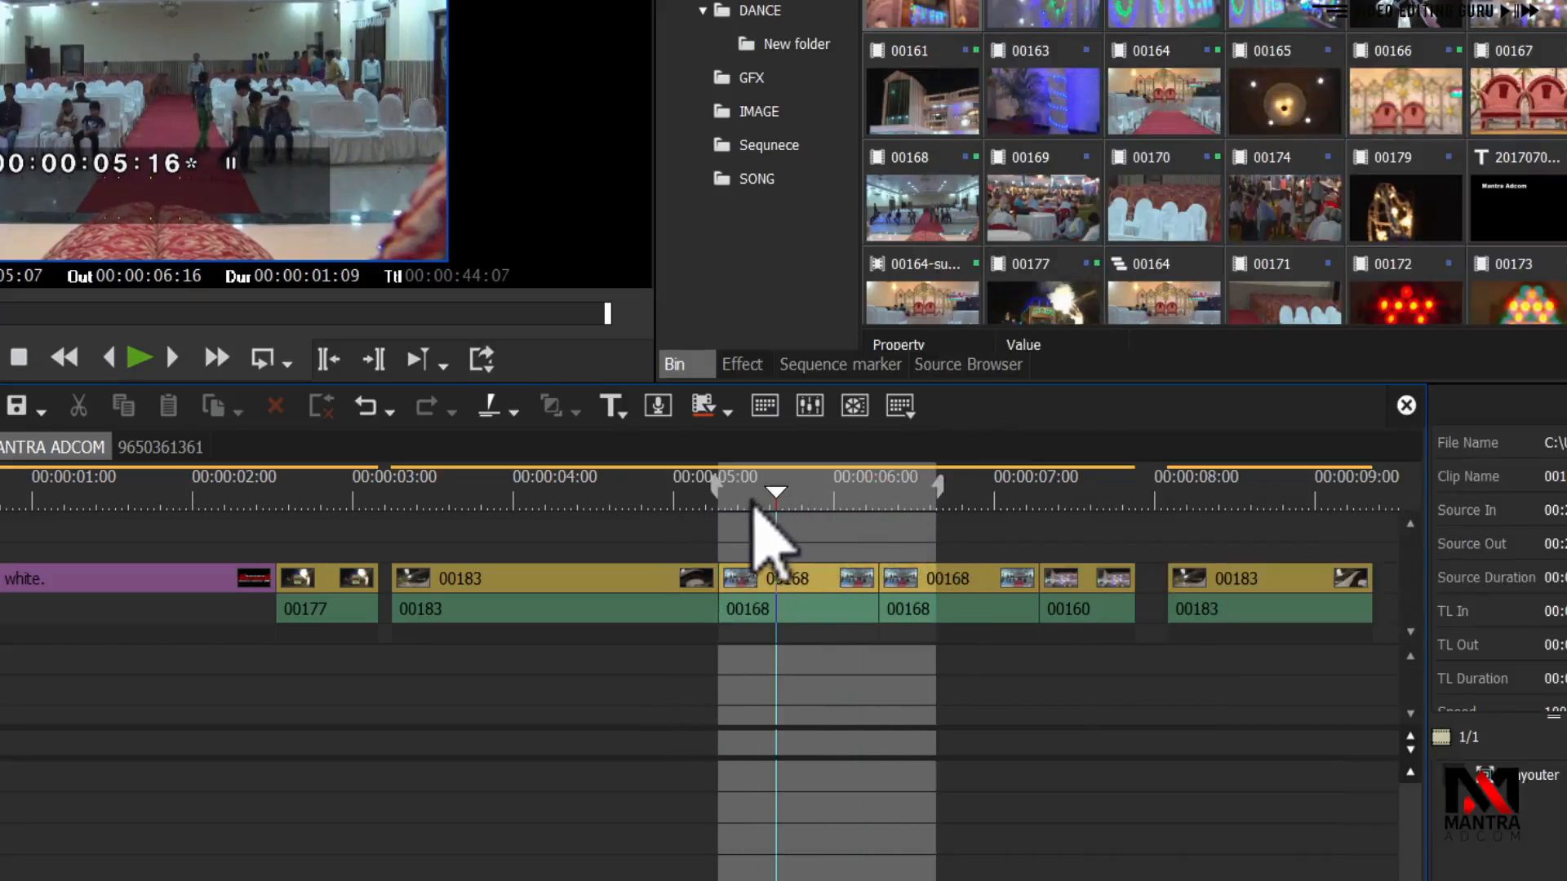
pyautogui.moveTo(744, 500); pyautogui.dragTo(917, 492)
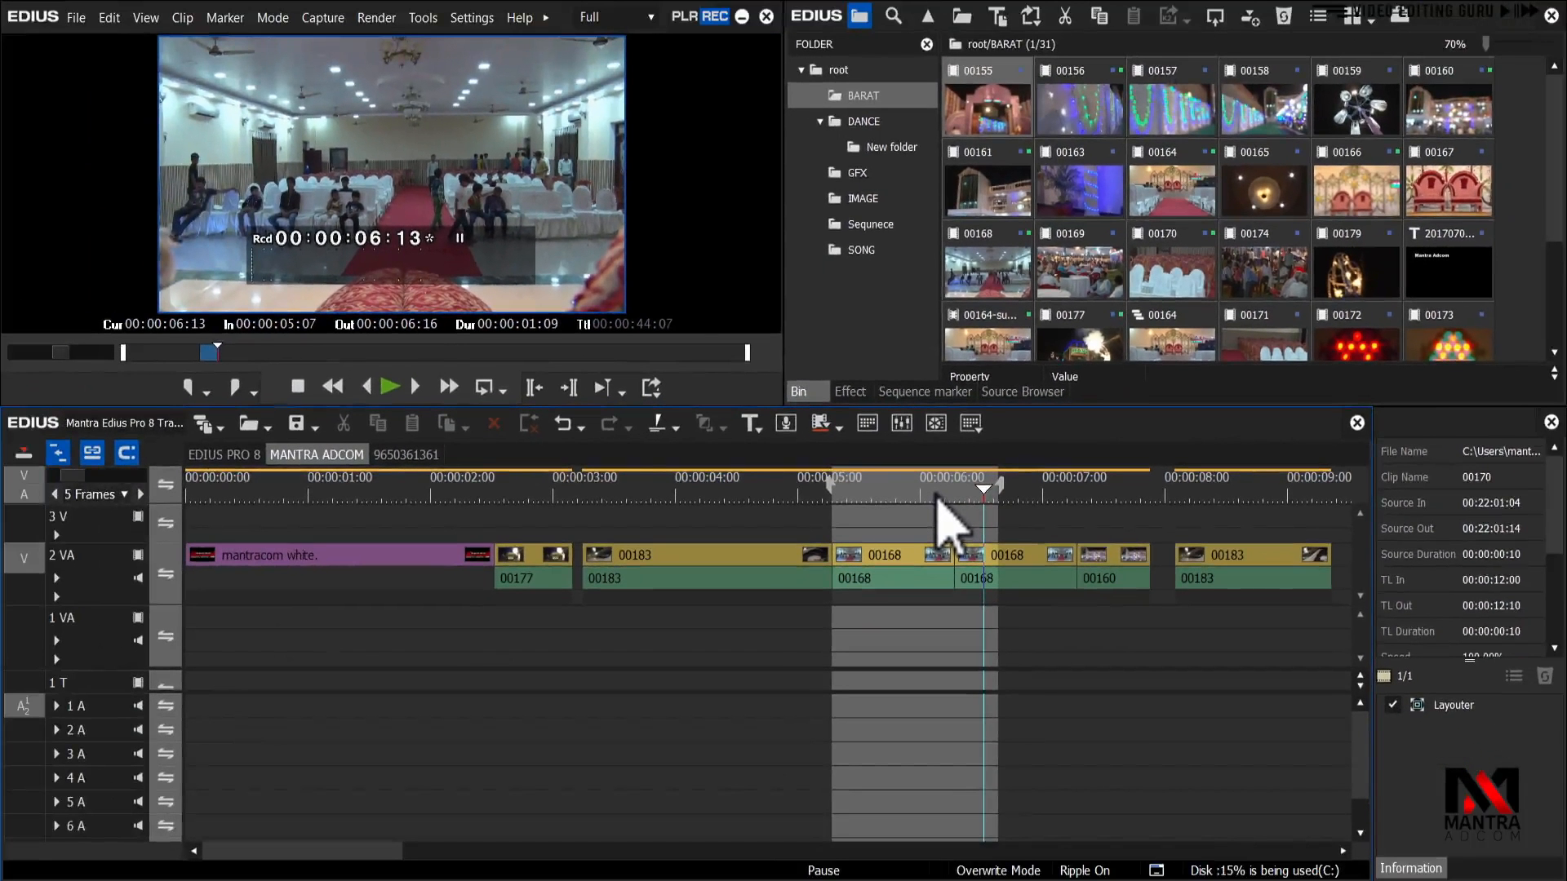
# Set the sequence's In point to 00:00:02:18 on clip 00177 and its Out point to 00:00:04:21 on clip 00183.
pyautogui.click(233, 25)
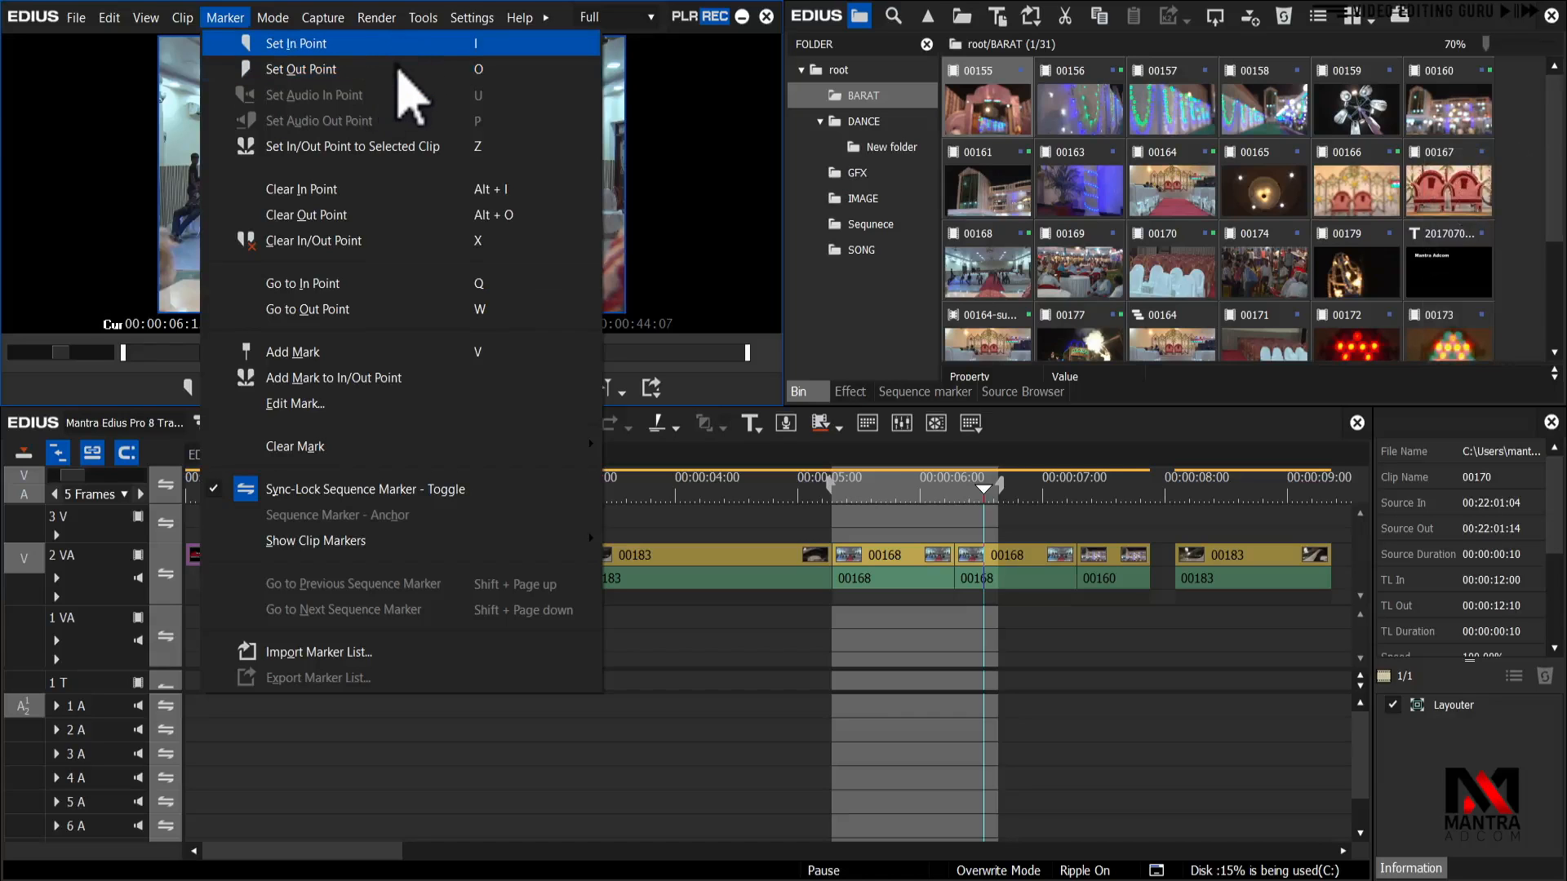
pyautogui.click(753, 488)
pyautogui.moveTo(754, 489); pyautogui.dragTo(516, 505)
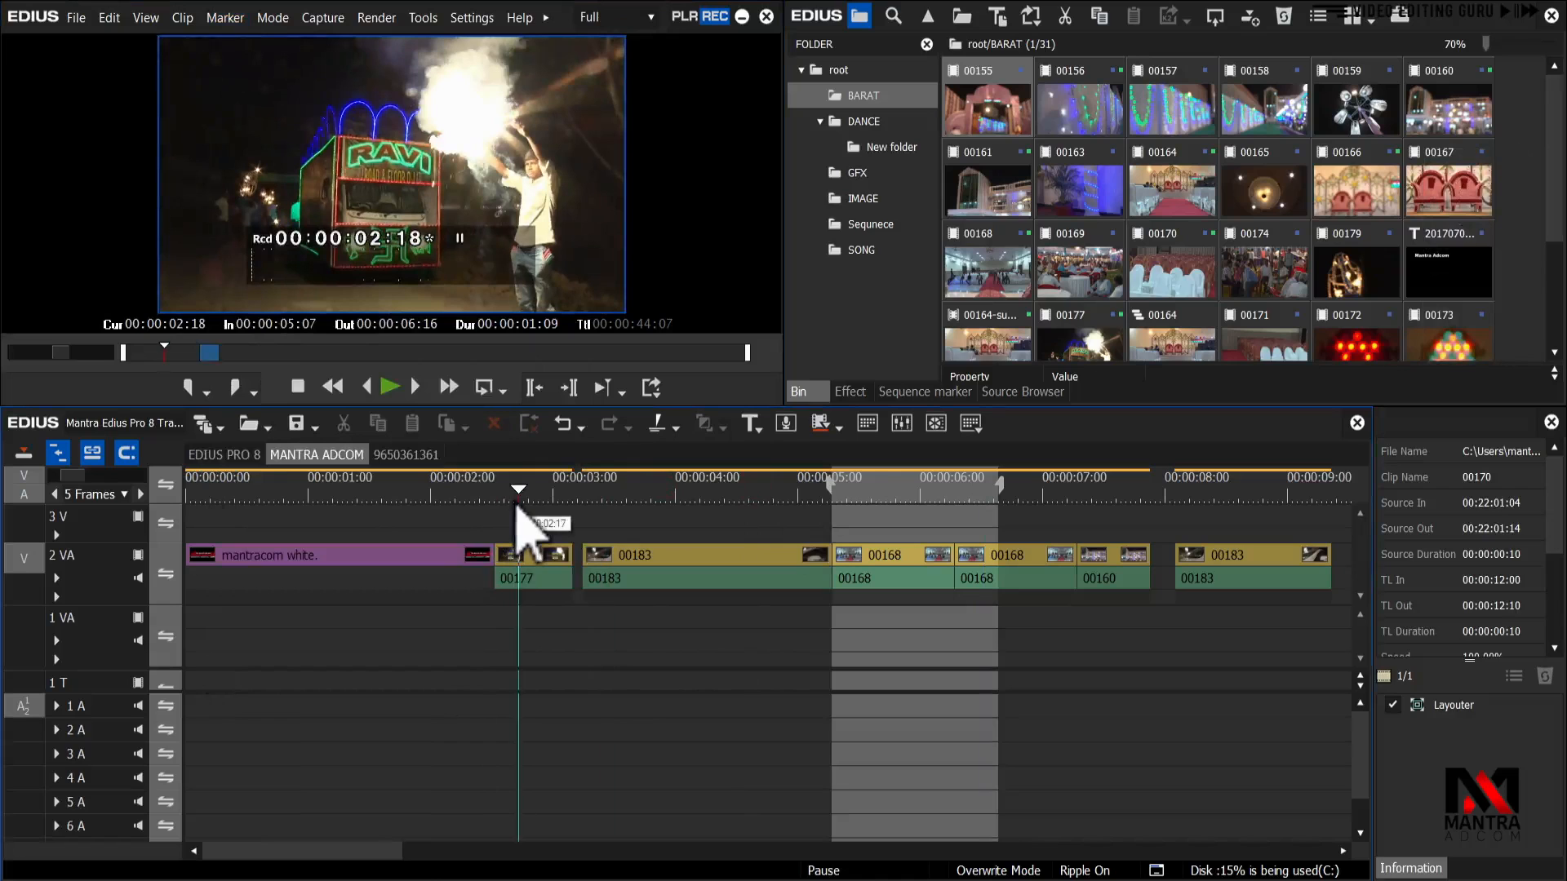
pyautogui.press('i')
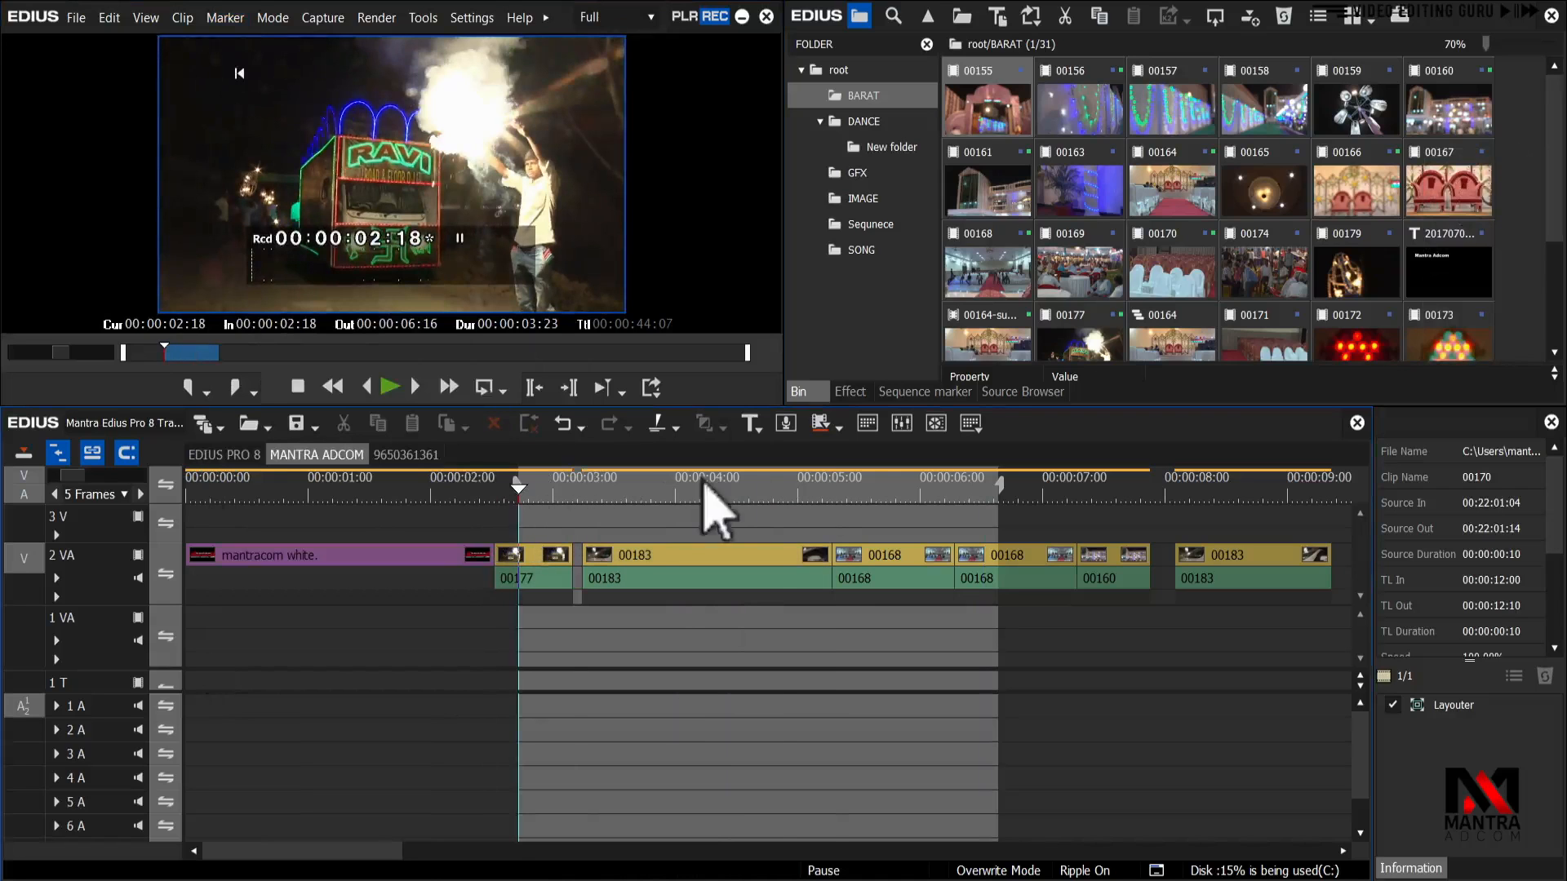
pyautogui.click(778, 488)
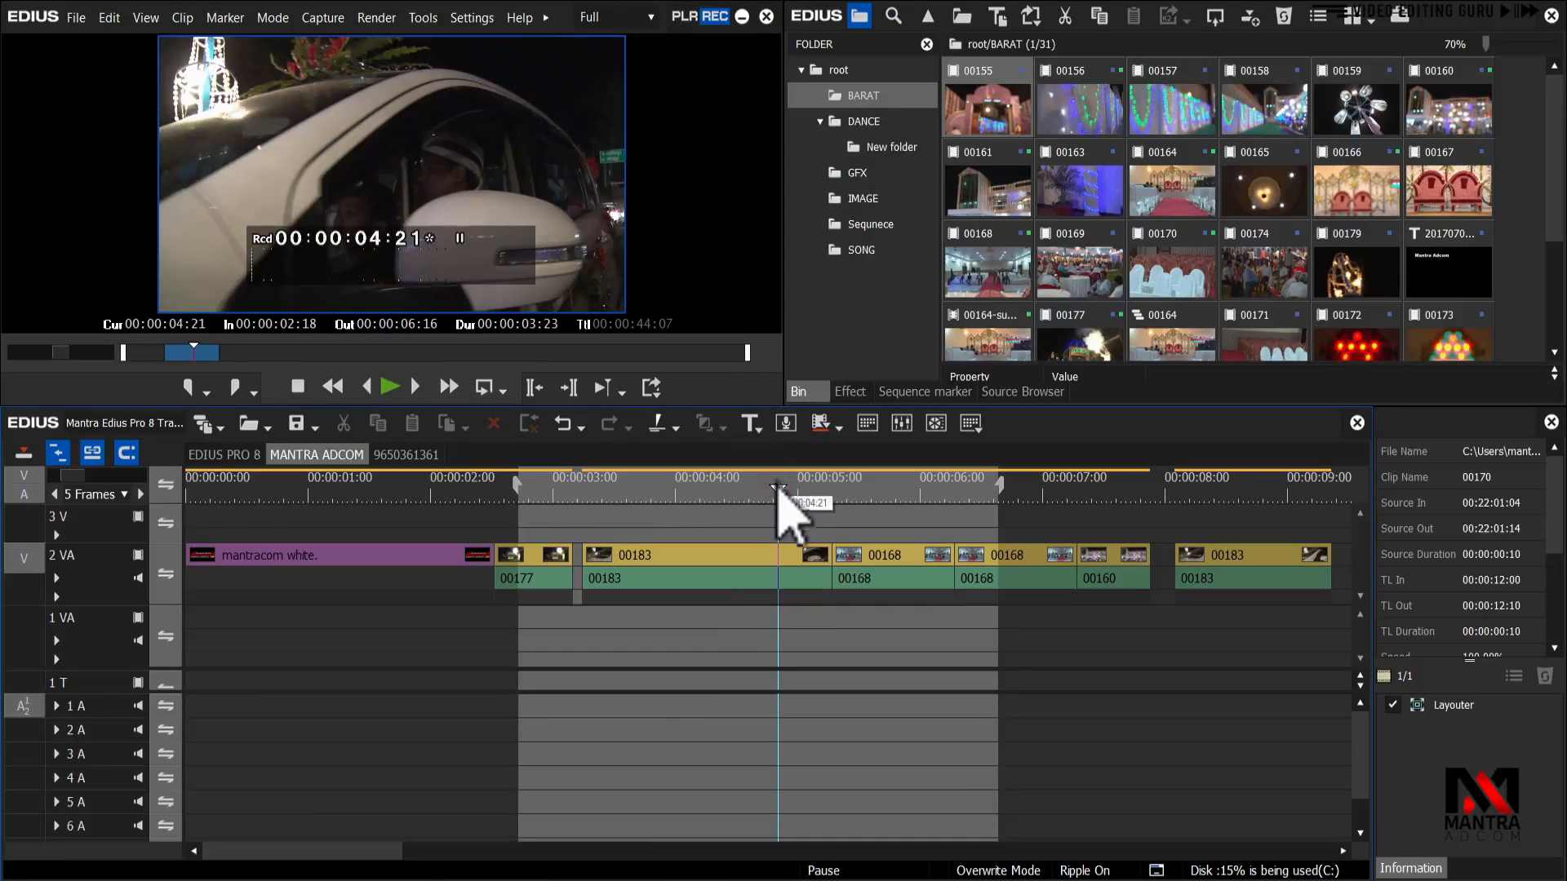
pyautogui.press('o')
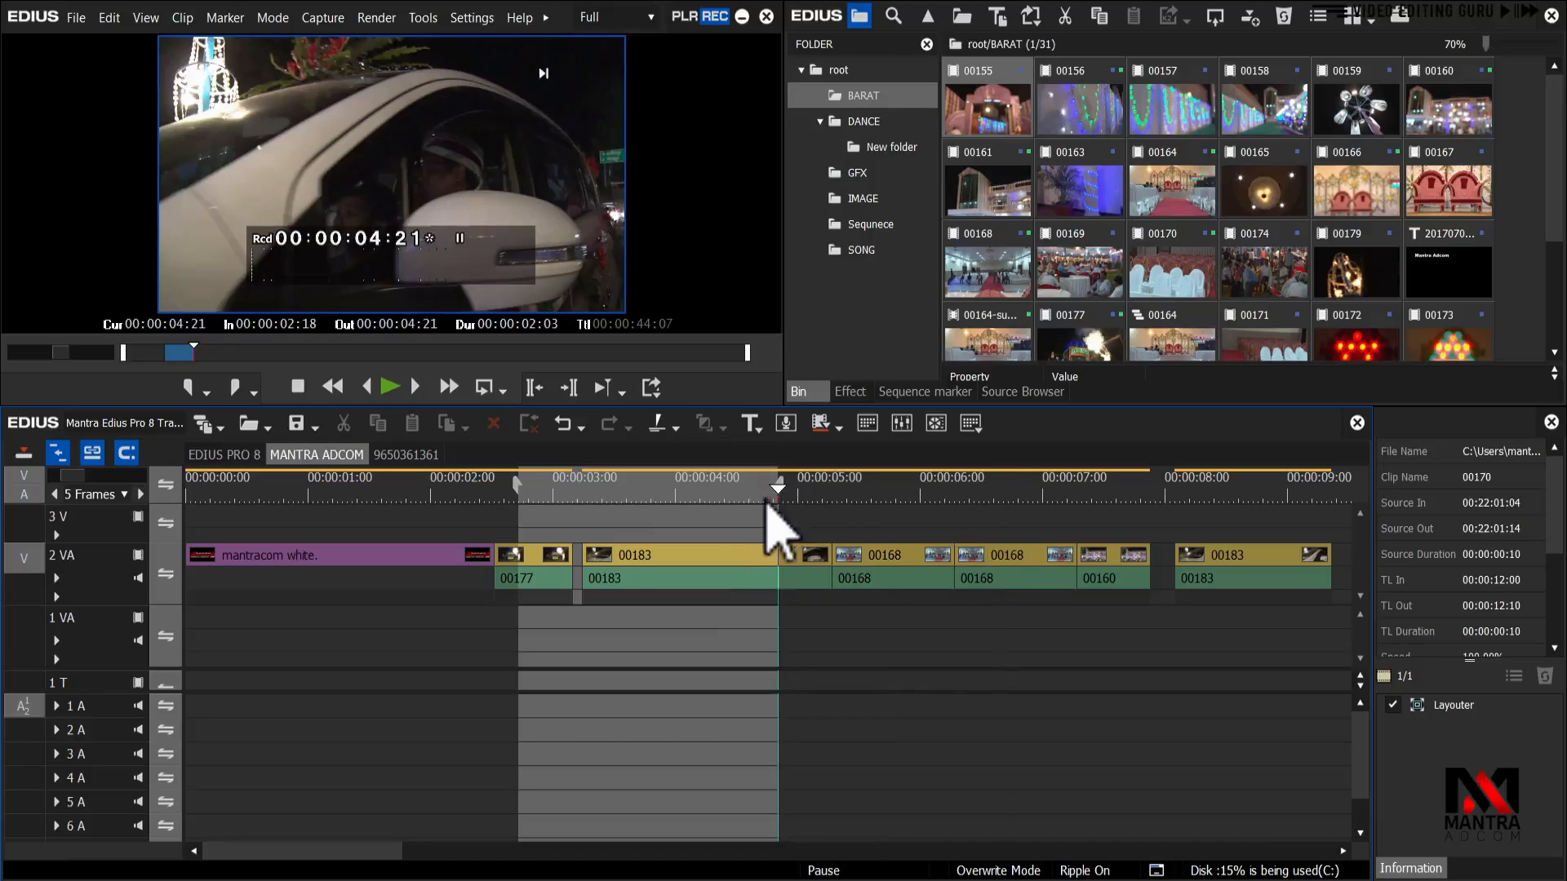
pyautogui.click(657, 488)
pyautogui.moveTo(658, 500); pyautogui.dragTo(684, 500)
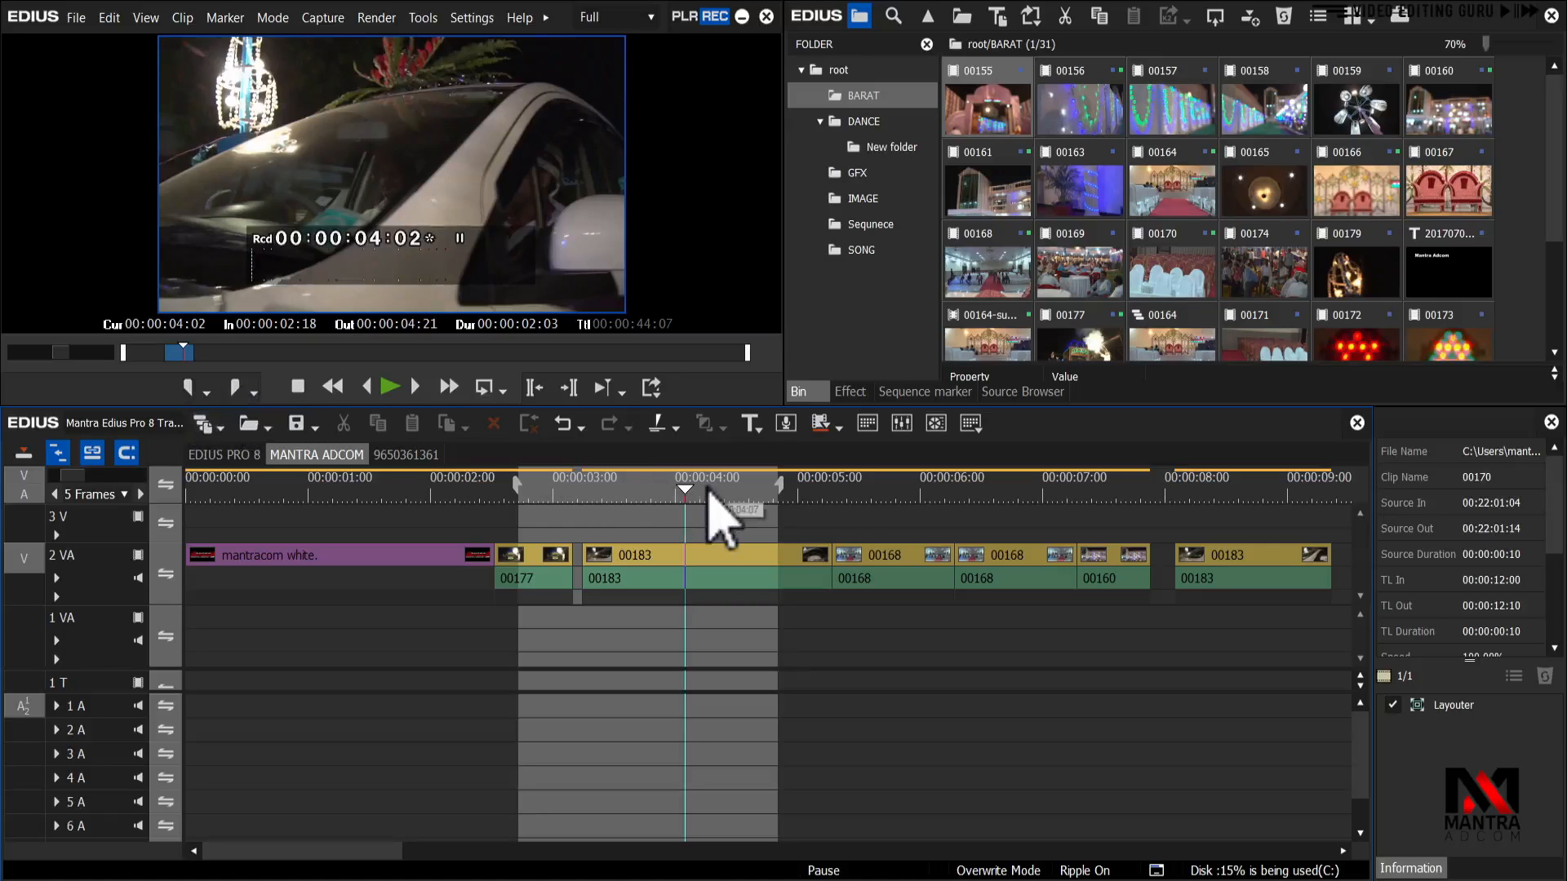
pyautogui.click(832, 490)
pyautogui.rightClick(836, 491)
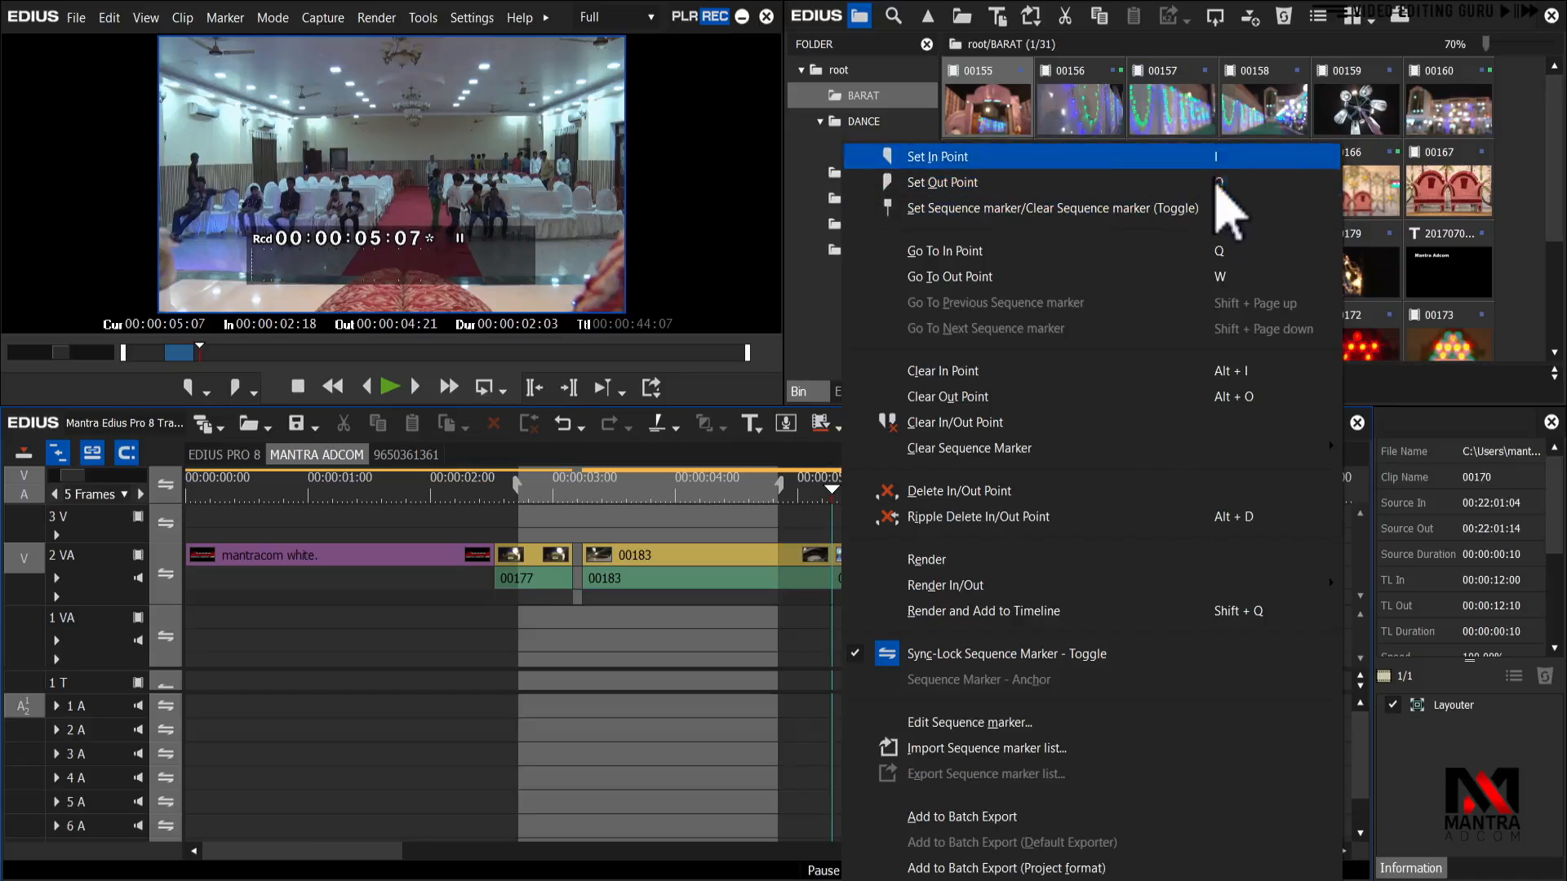
pyautogui.click(821, 492)
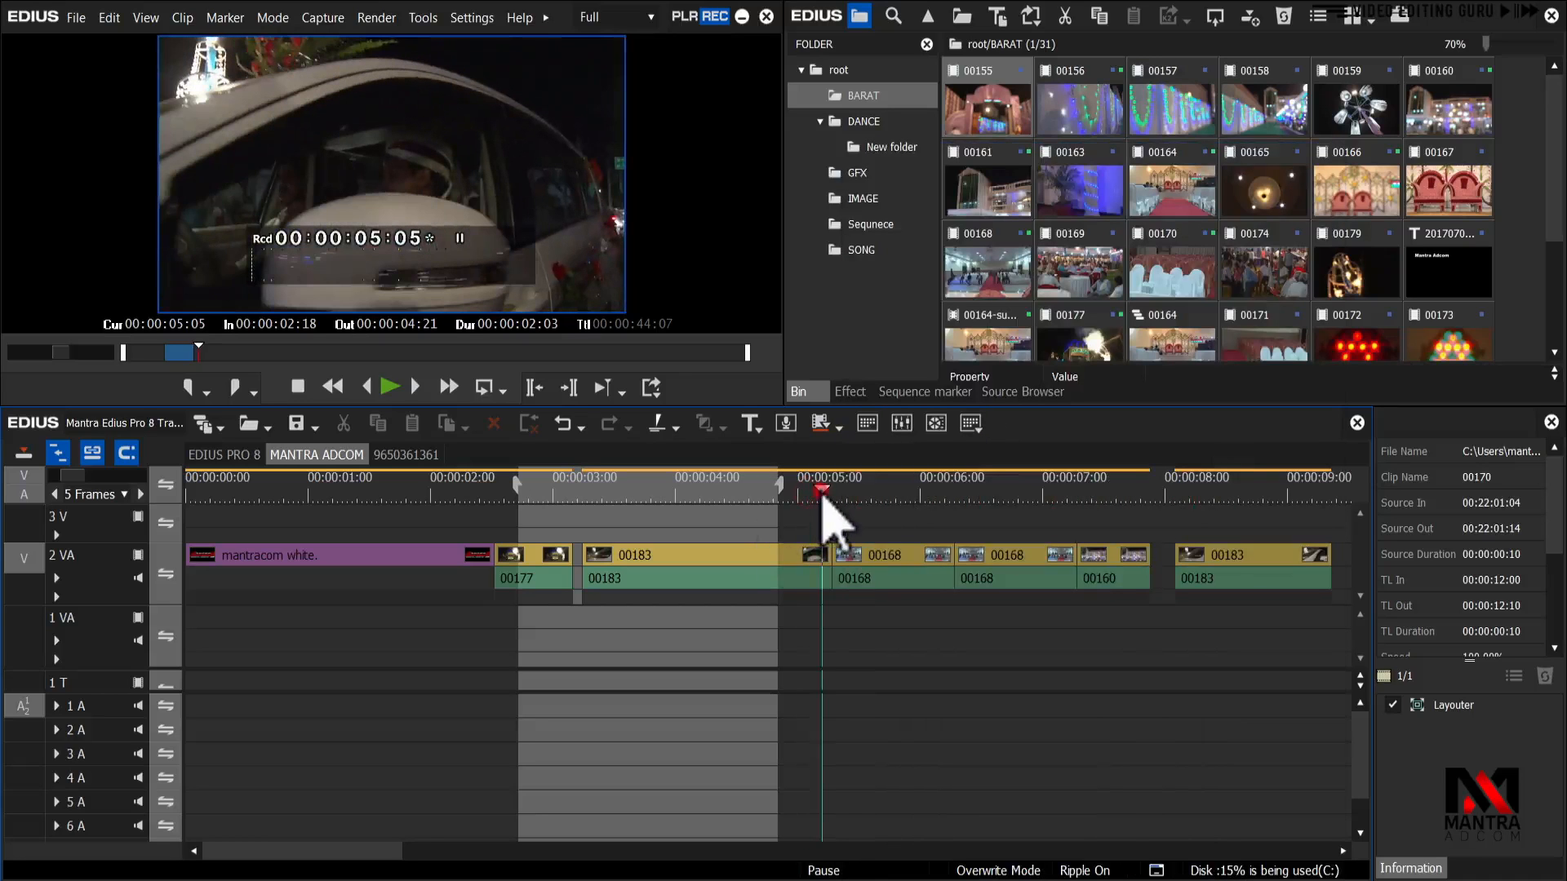
pyautogui.click(221, 22)
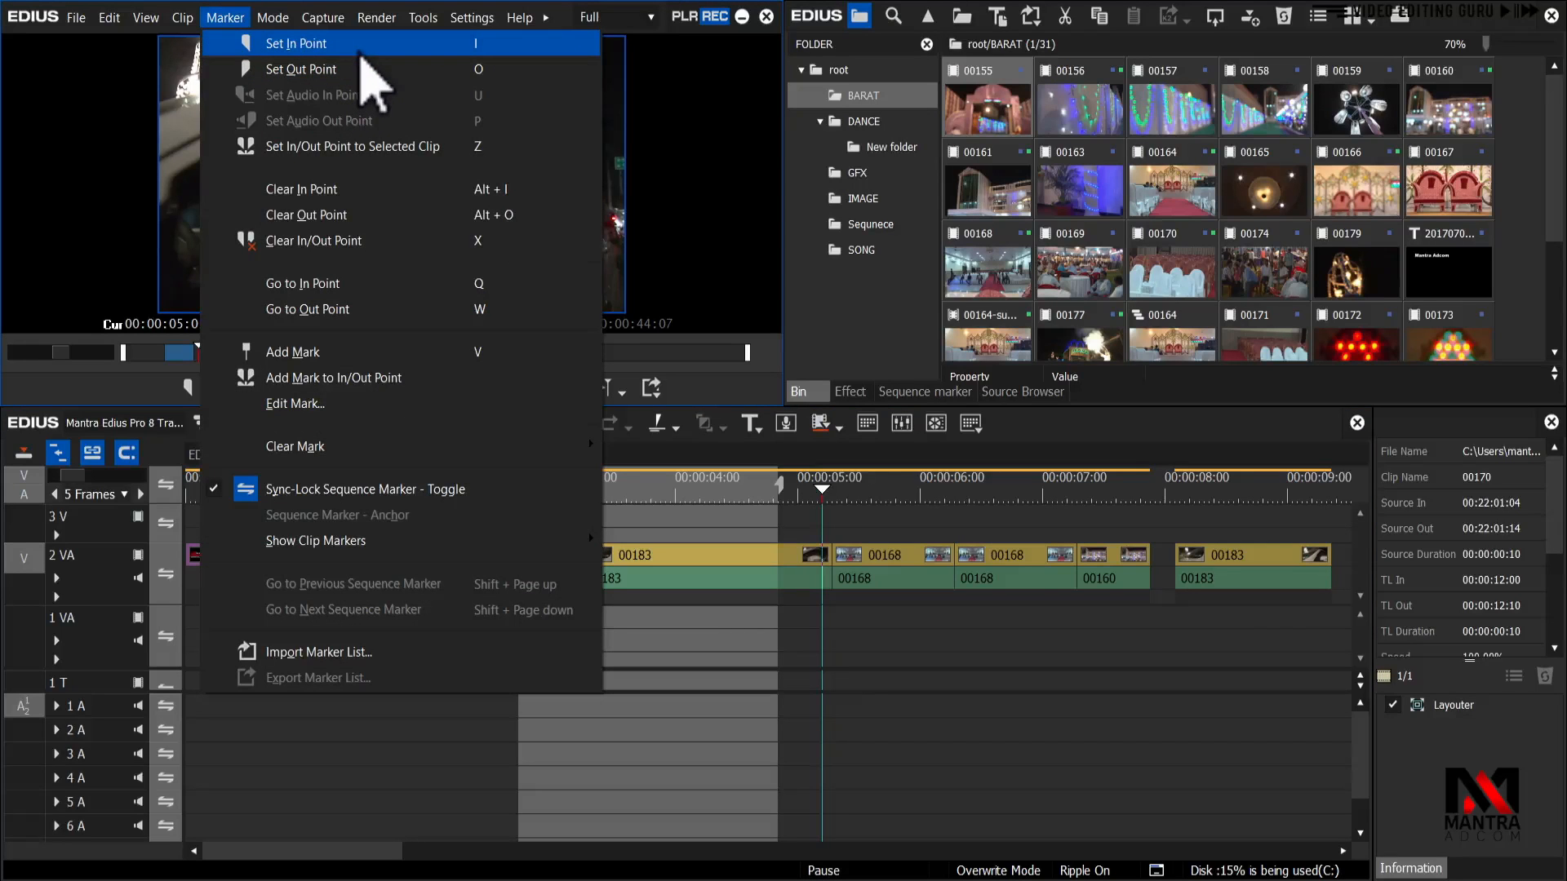
pyautogui.click(834, 489)
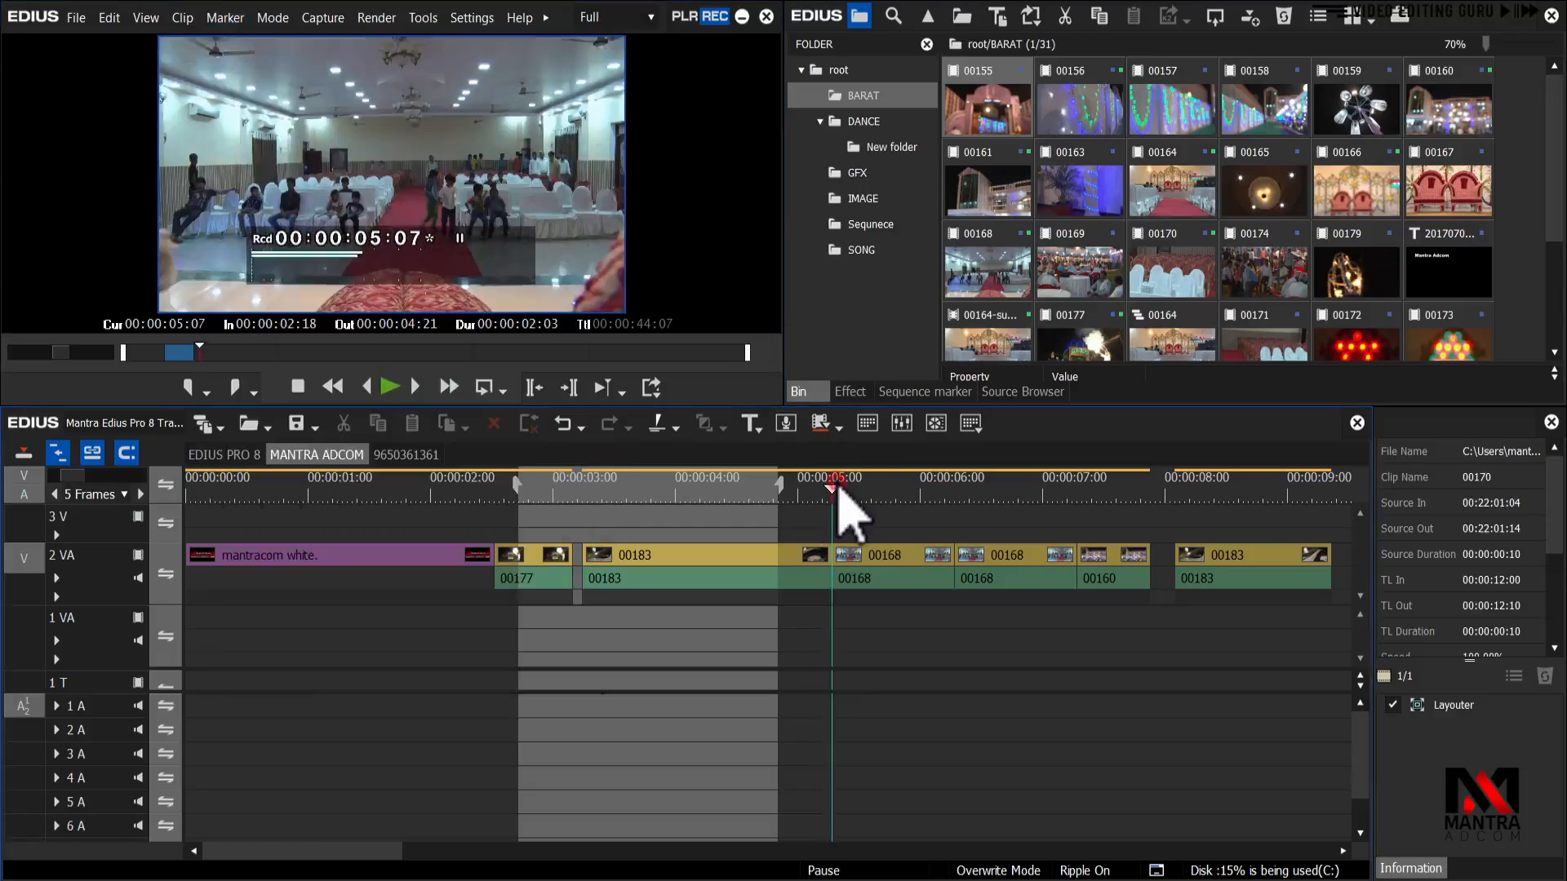